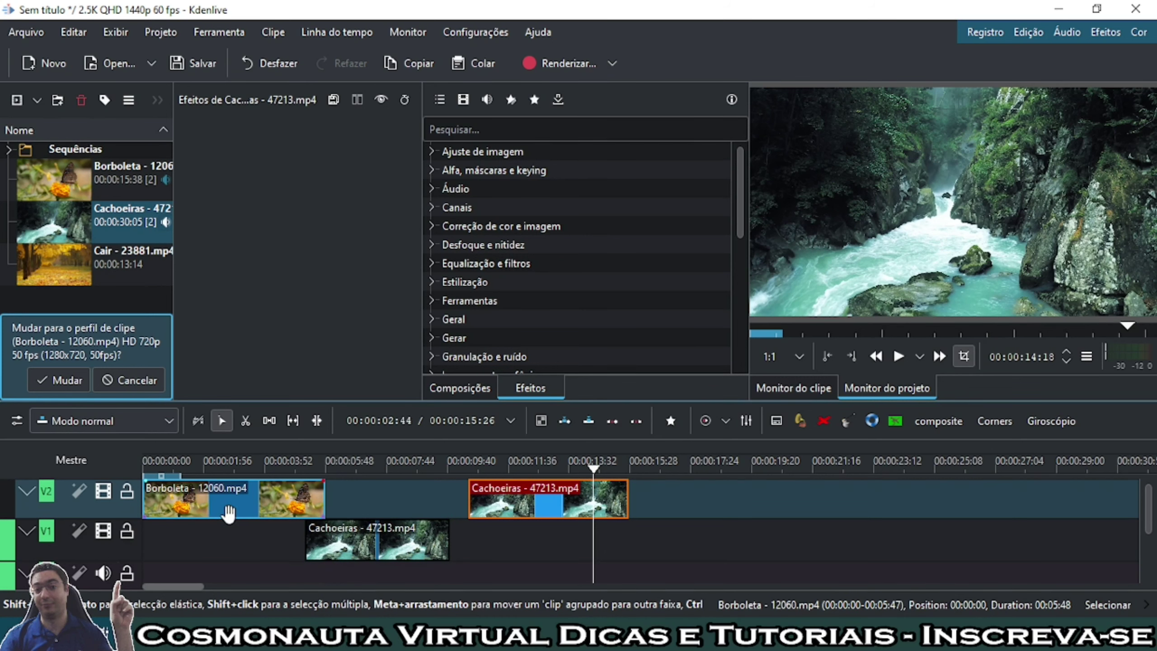
Move the V1 Cachoeiras clip to start at 00:00:05:48, right where the Borboleta clip ends.
drag(384, 537, 404, 535)
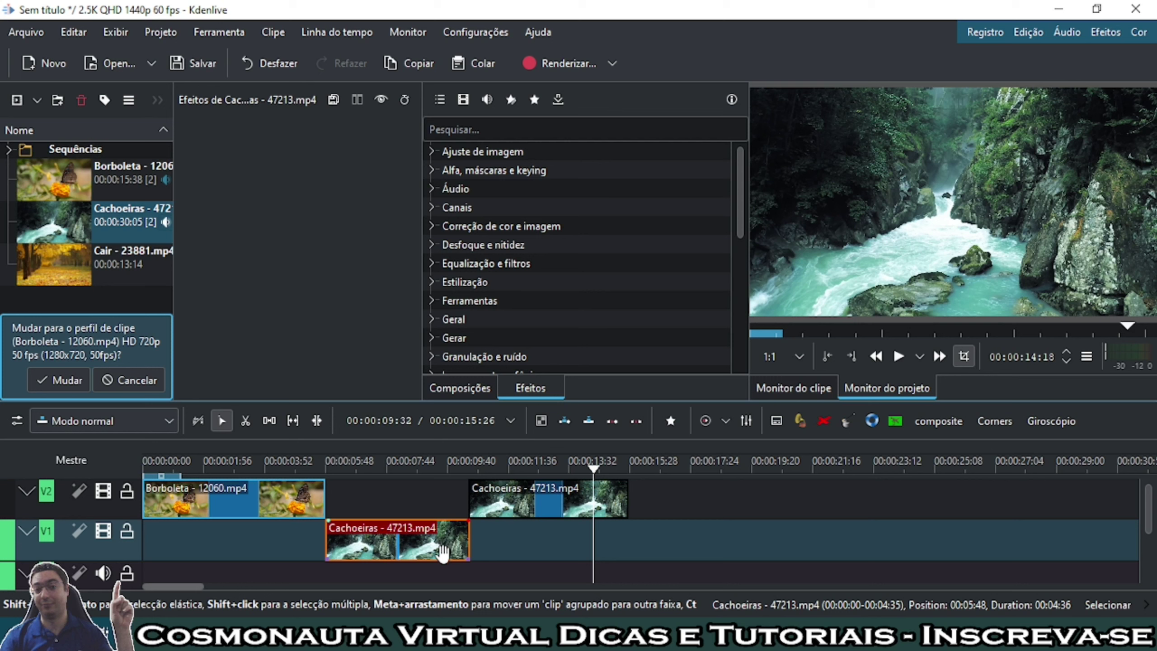
click(396, 466)
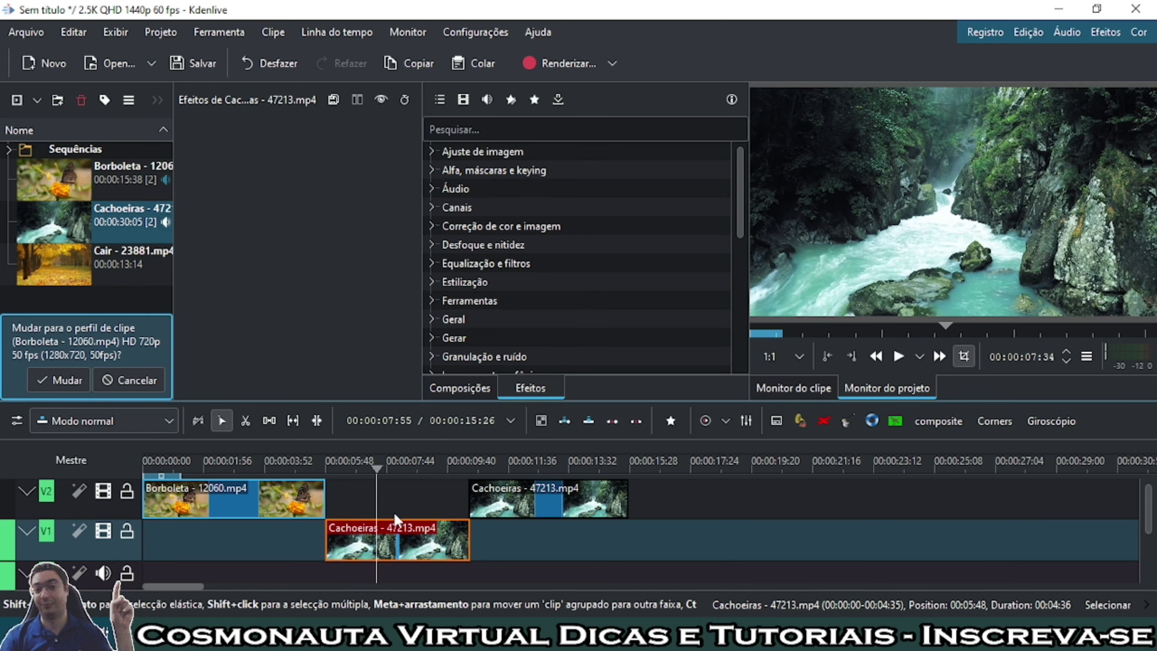
Try group selections around the two Cachoeiras clips and around all three timeline clips, clearing each selection.
drag(574, 533, 340, 486)
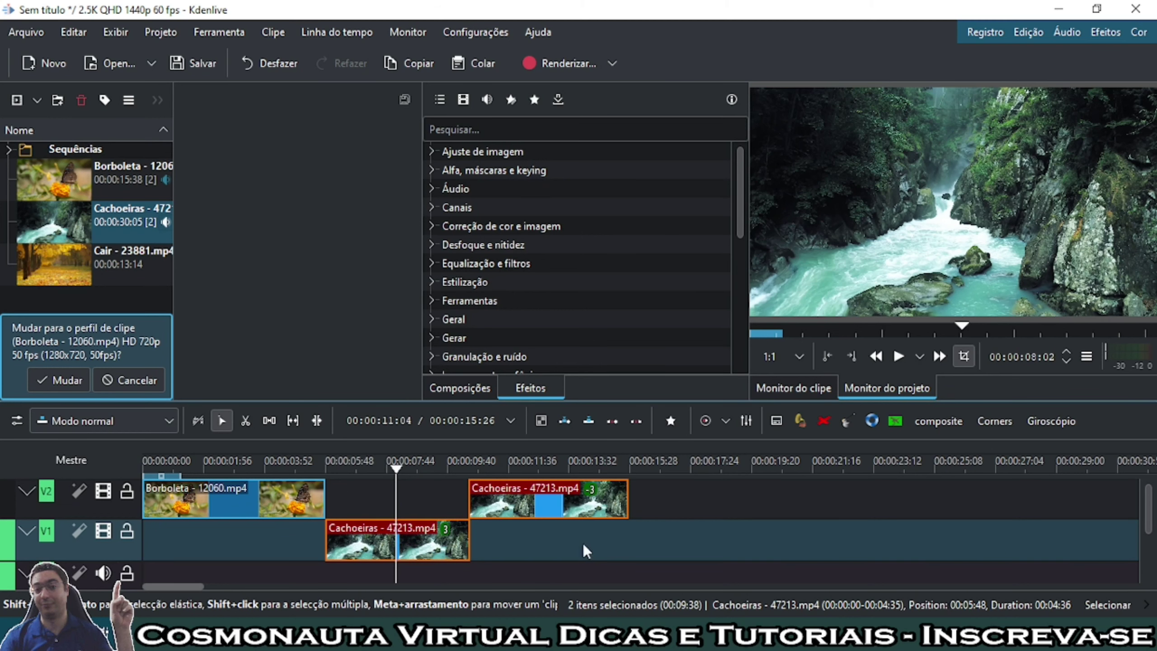
click(623, 545)
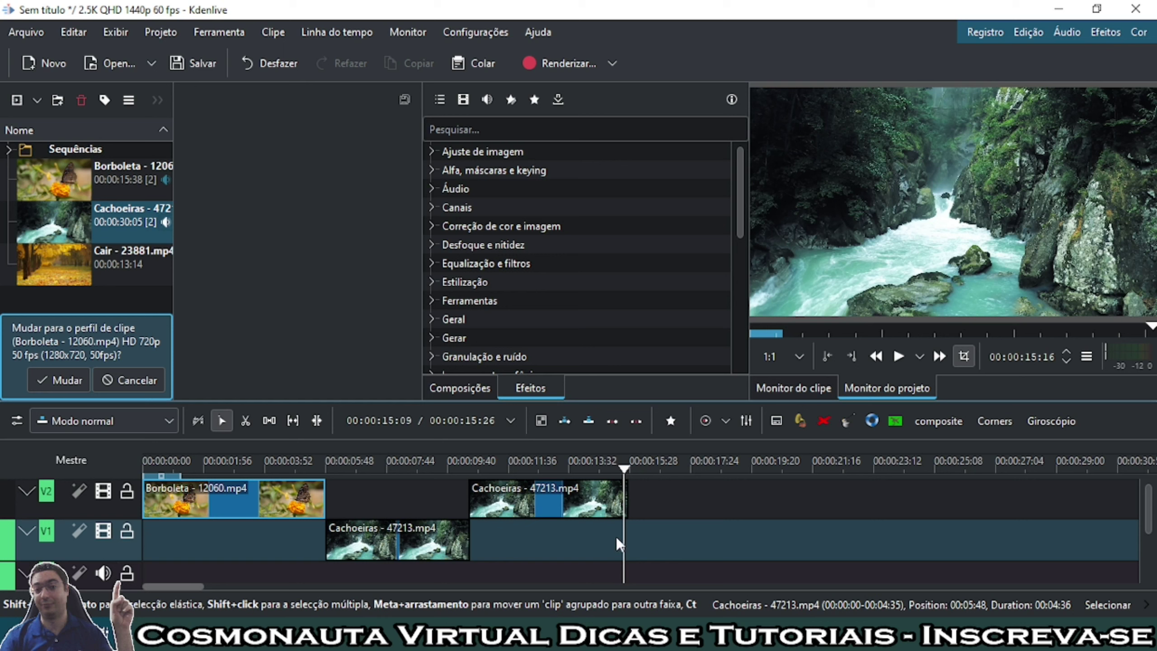
drag(637, 543, 207, 495)
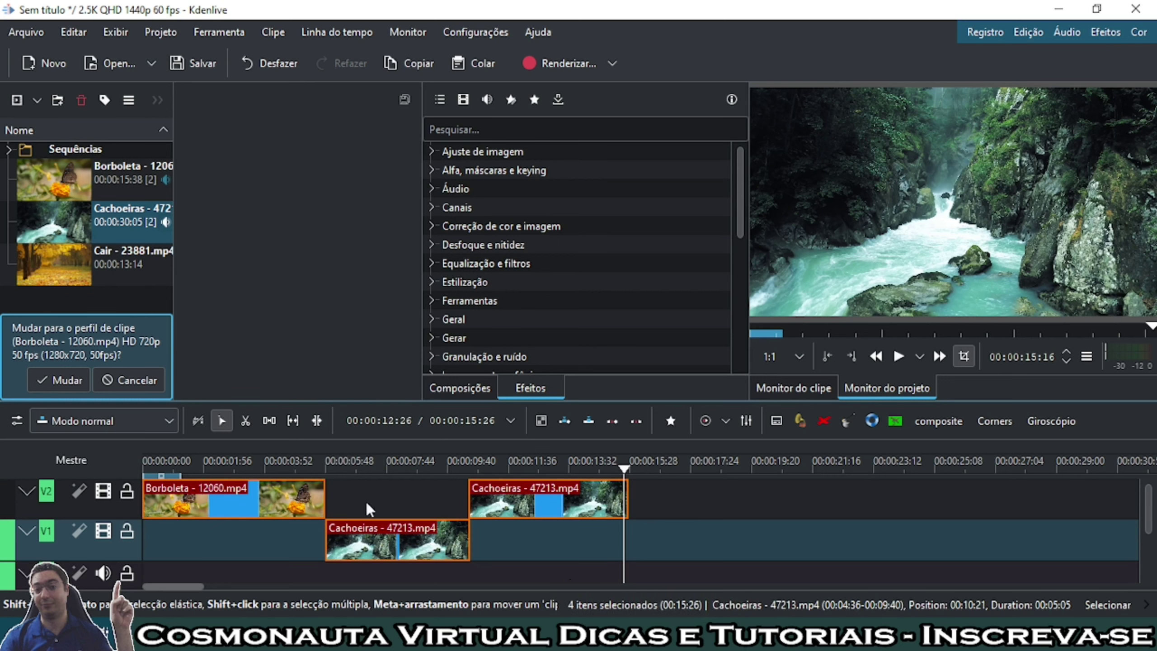
click(693, 550)
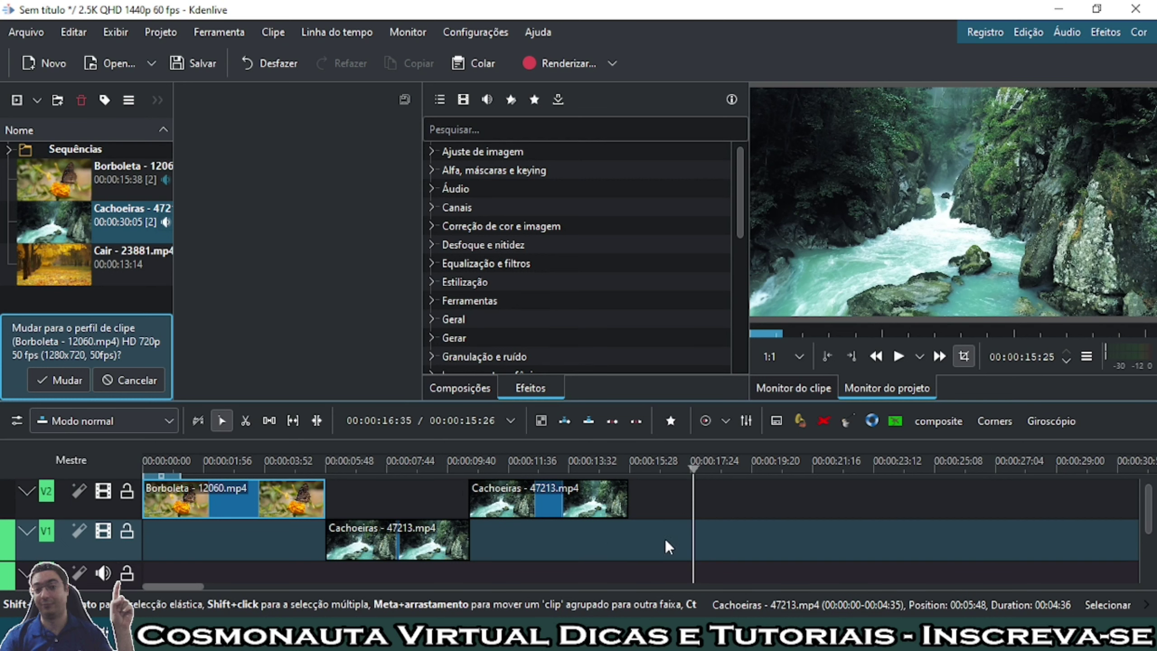
Select both Cachoeiras clips and apply the Brightness effect to them, undoing the Color Matrix effect.
drag(665, 541, 379, 492)
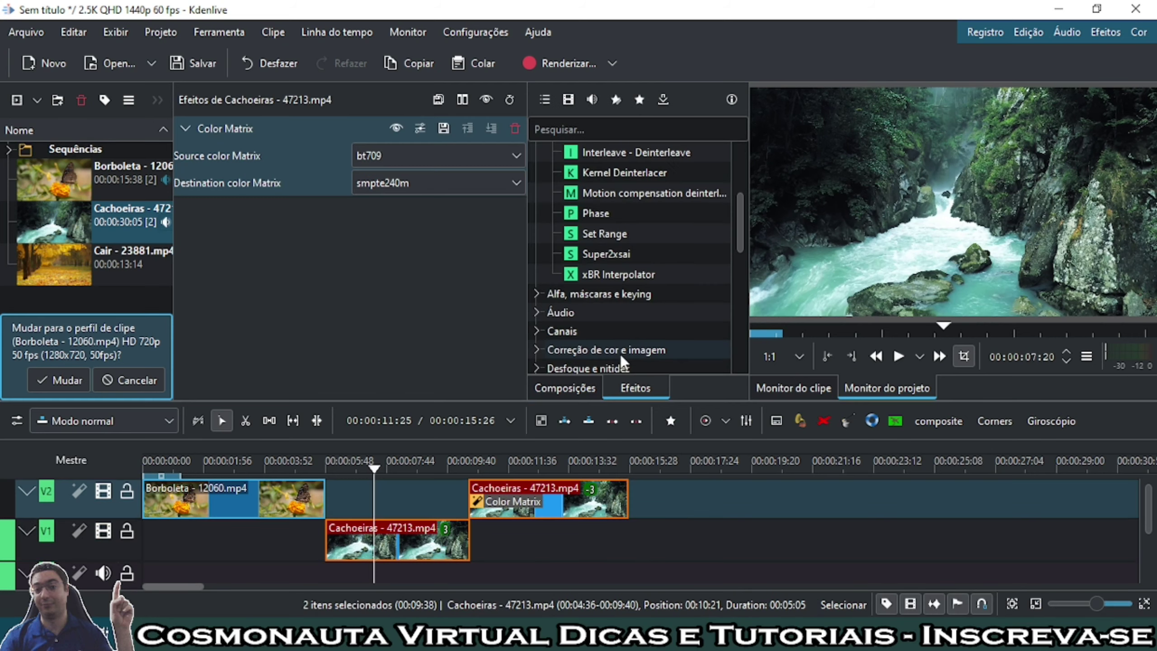
double_click(619, 347)
scroll(656, 306, down, 2)
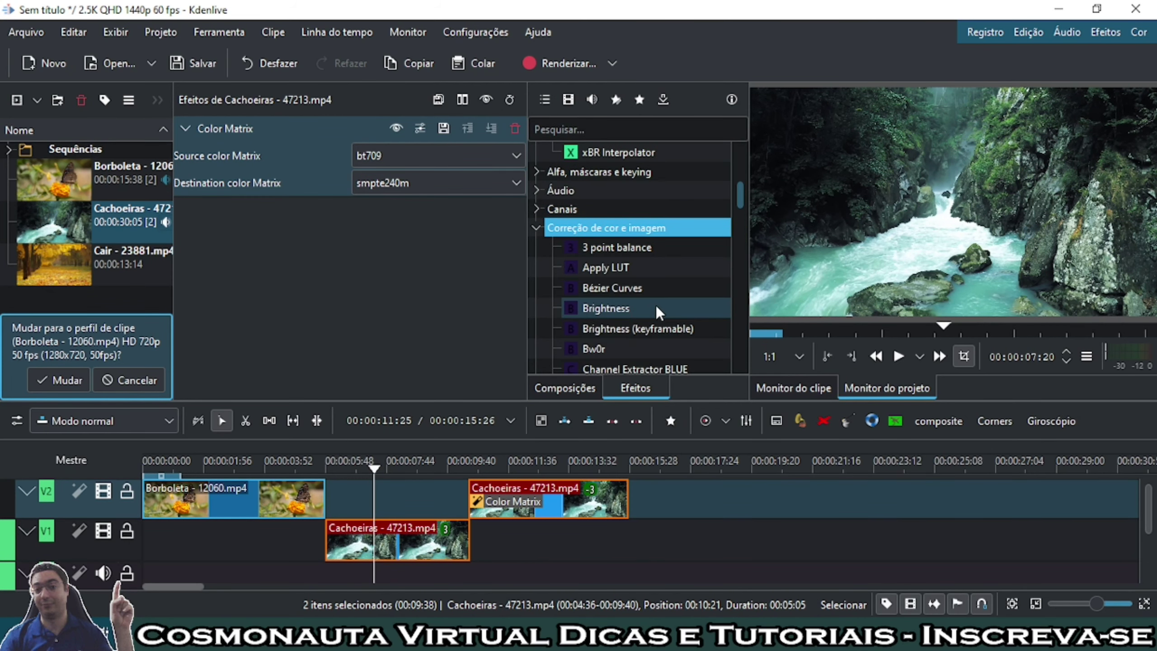
scroll(655, 306, down, 1)
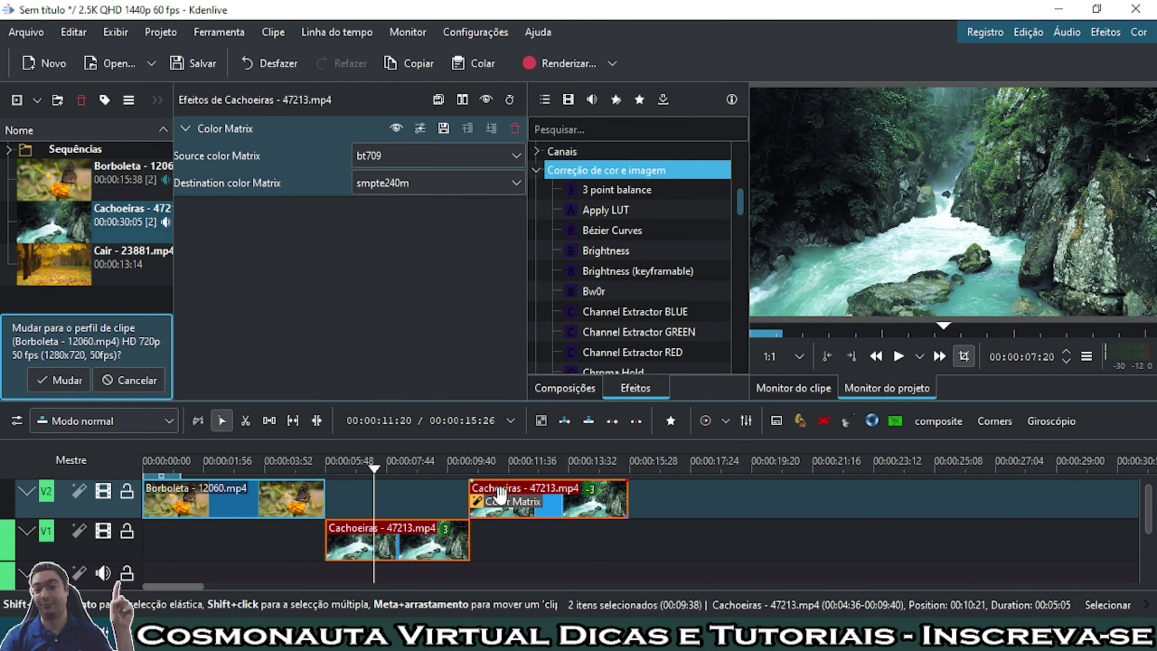
key(ctrl+z)
double_click(615, 251)
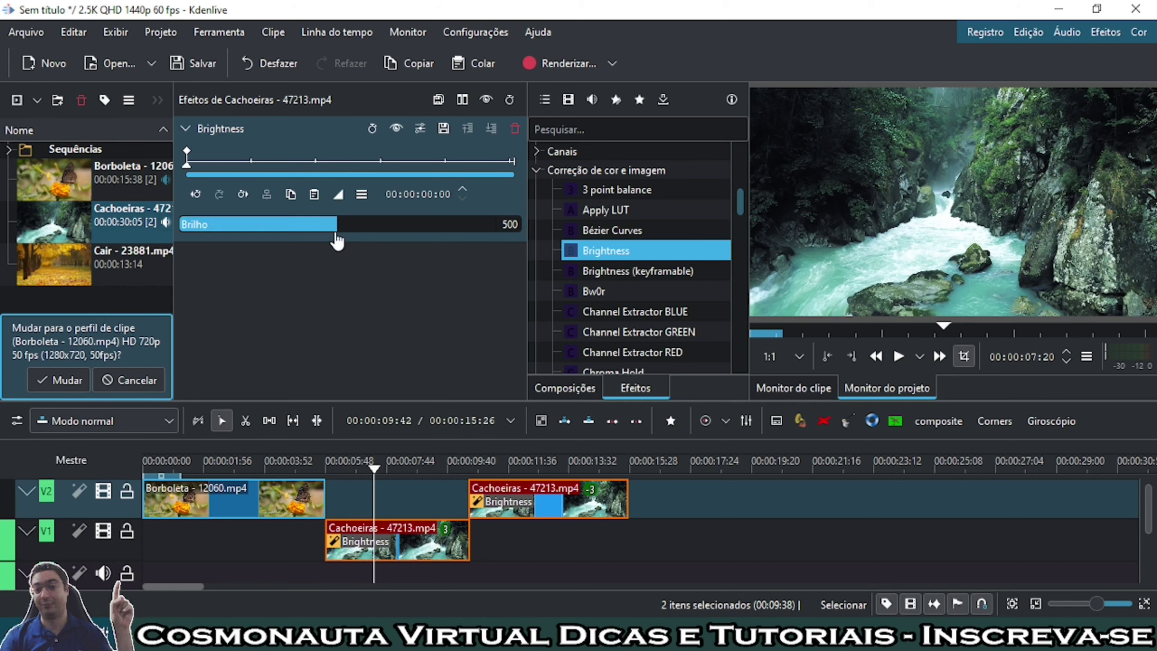
Set the Brightness effect to 564 on the V1 Cachoeiras clip and 342 on the V2 Cachoeiras clip.
mouse_move(340, 226)
mouse_down()
mouse_move(421, 234)
mouse_move(278, 237)
mouse_move(460, 230)
mouse_move(316, 237)
mouse_move(289, 252)
mouse_move(356, 237)
mouse_up()
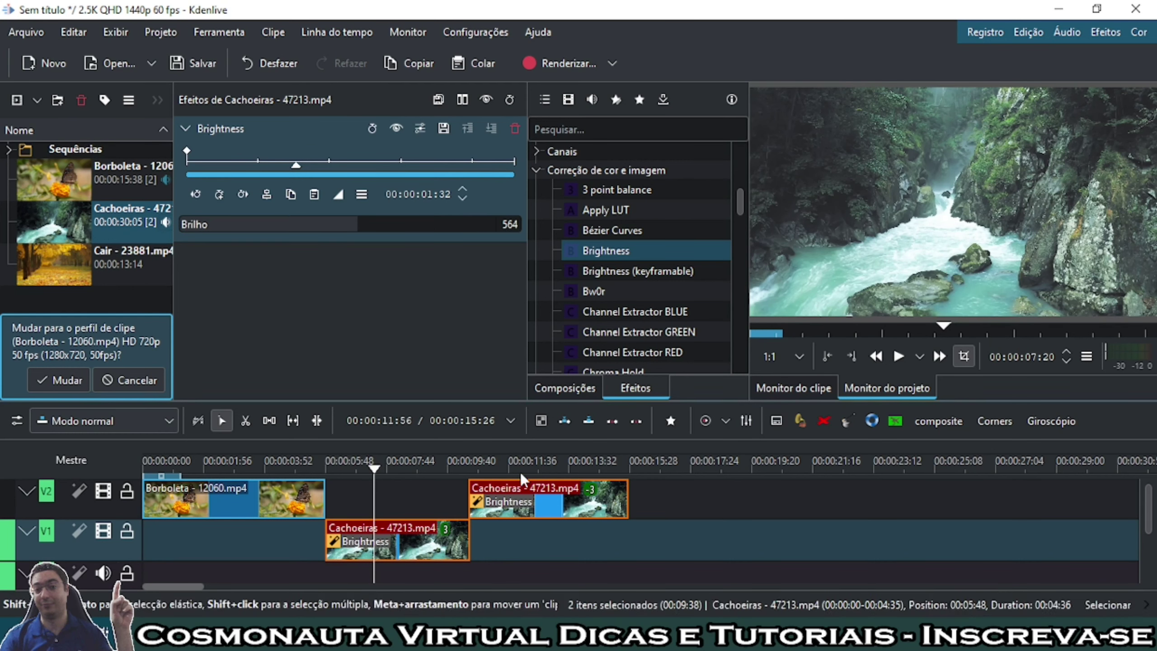
click(523, 469)
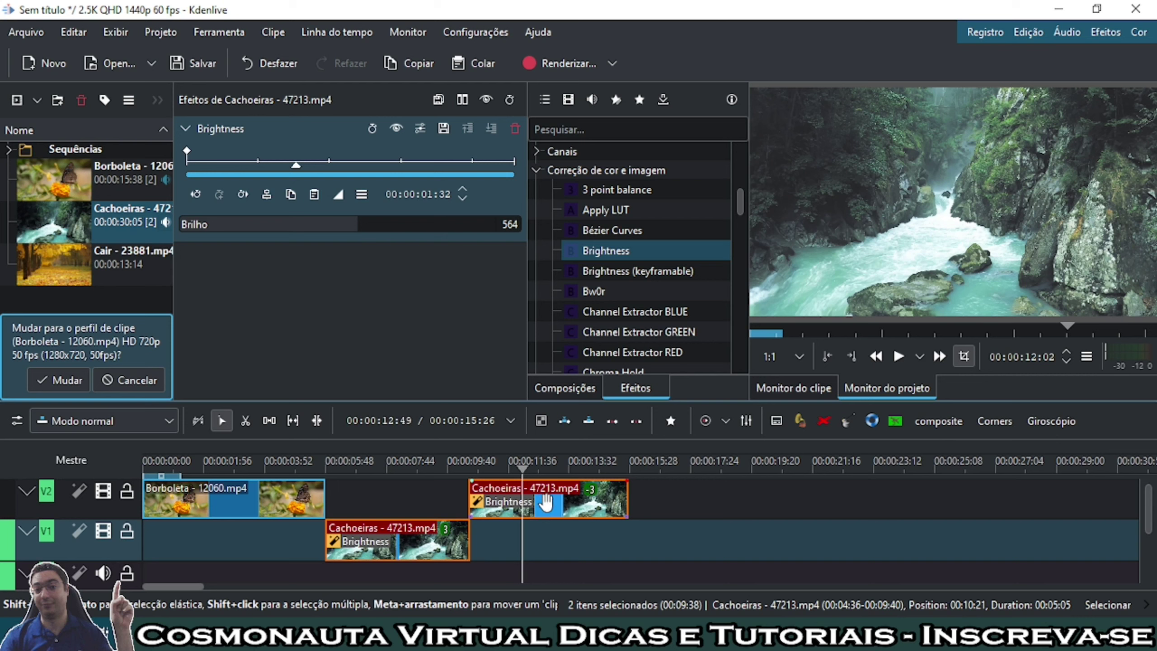
click(548, 504)
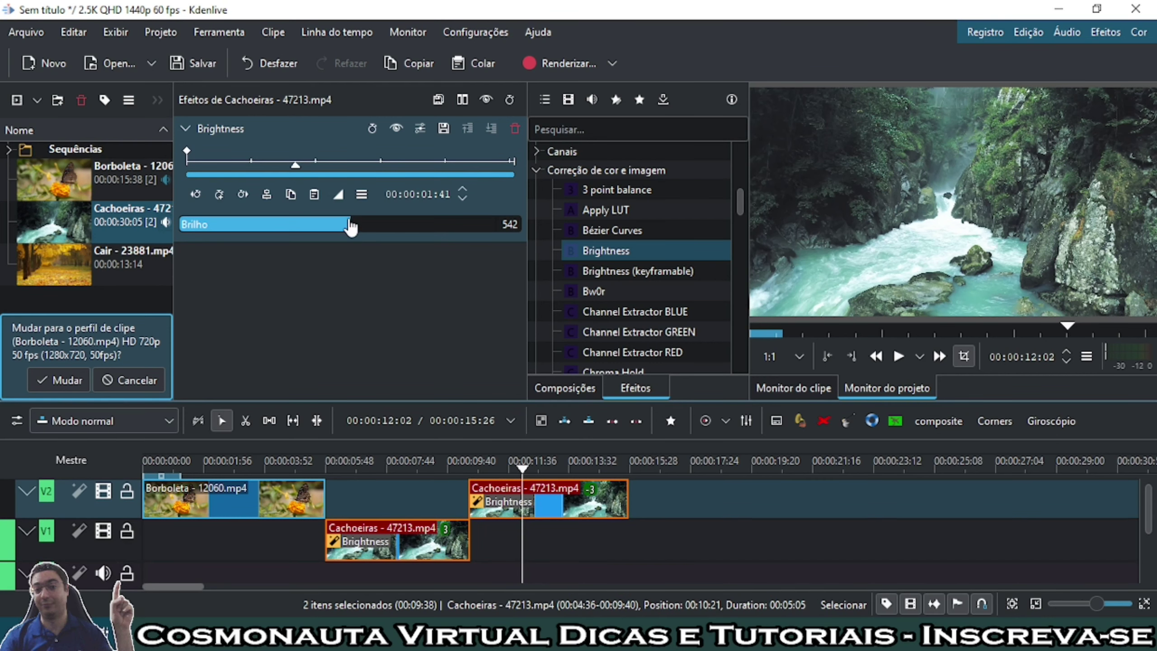
drag(350, 224, 274, 244)
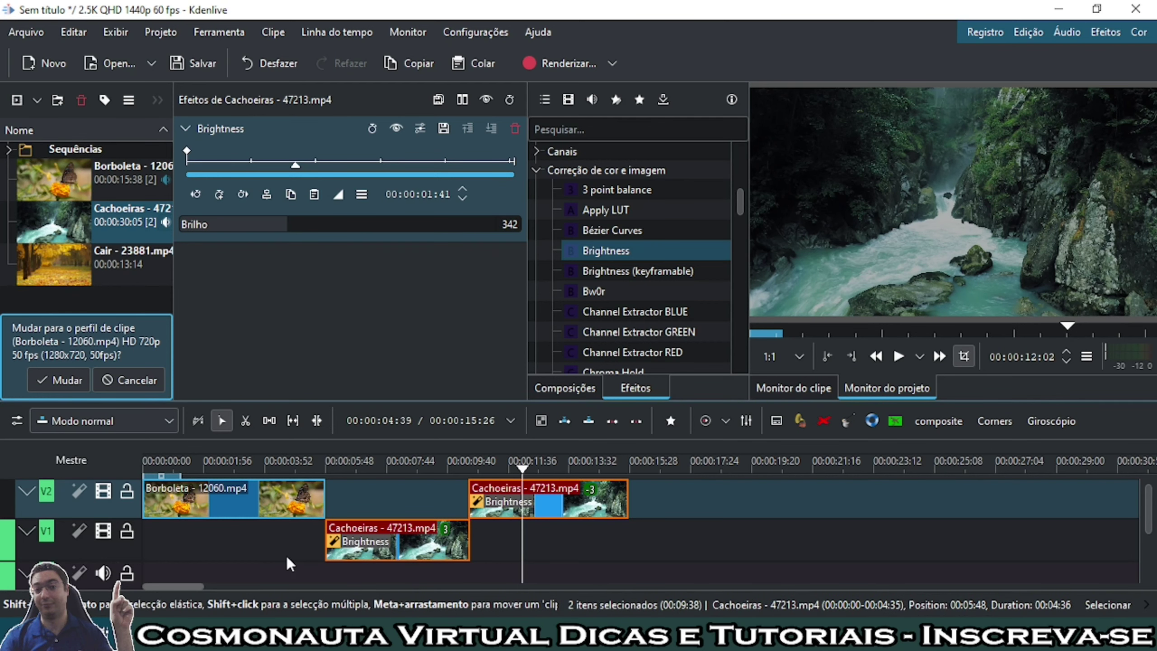
click(602, 538)
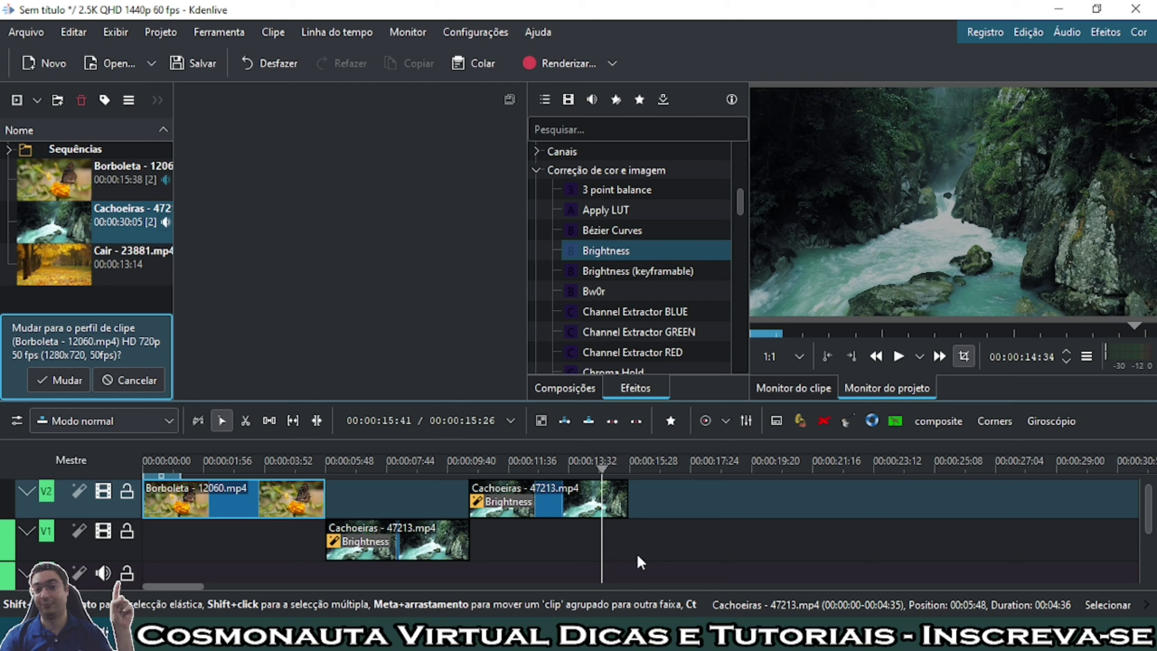
Remove the Brightness effect from both Cachoeiras clips.
click(498, 490)
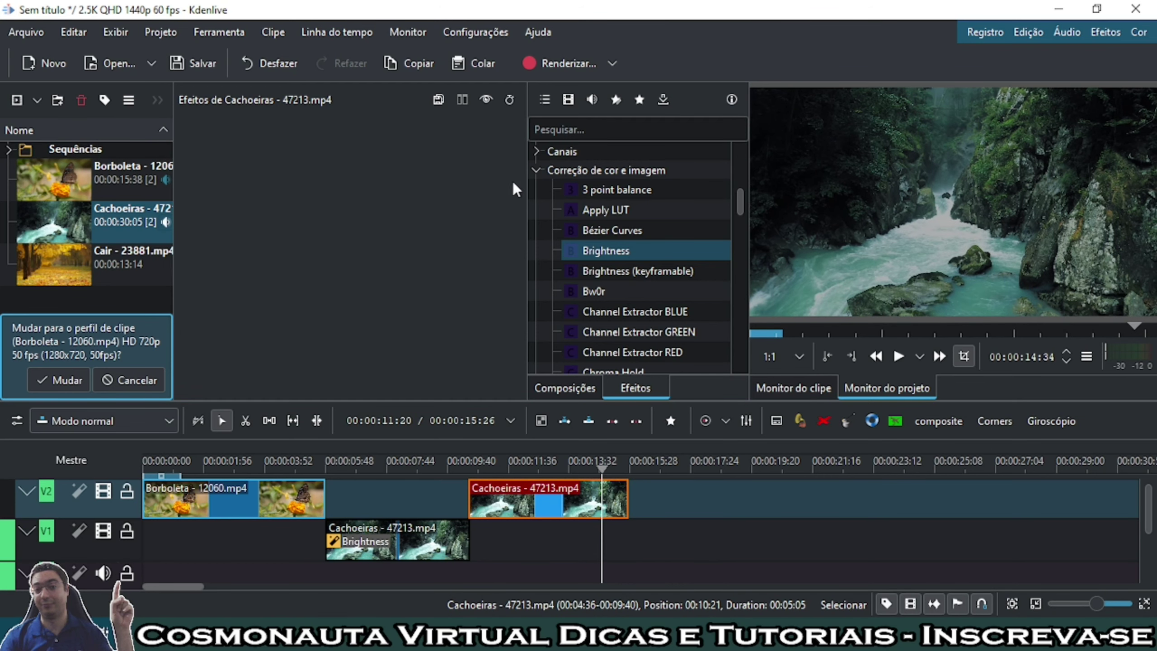
click(372, 527)
click(514, 128)
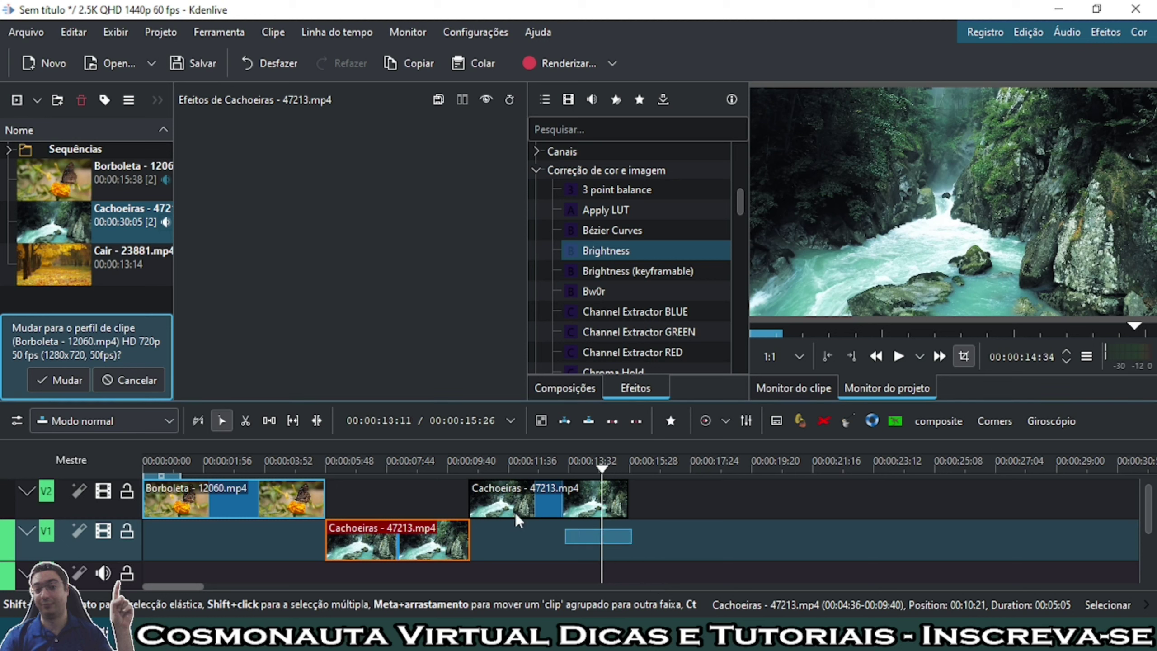
Apply Brightness to all three timeline clips together and set it to 307 on the Borboleta clip.
drag(515, 513, 141, 477)
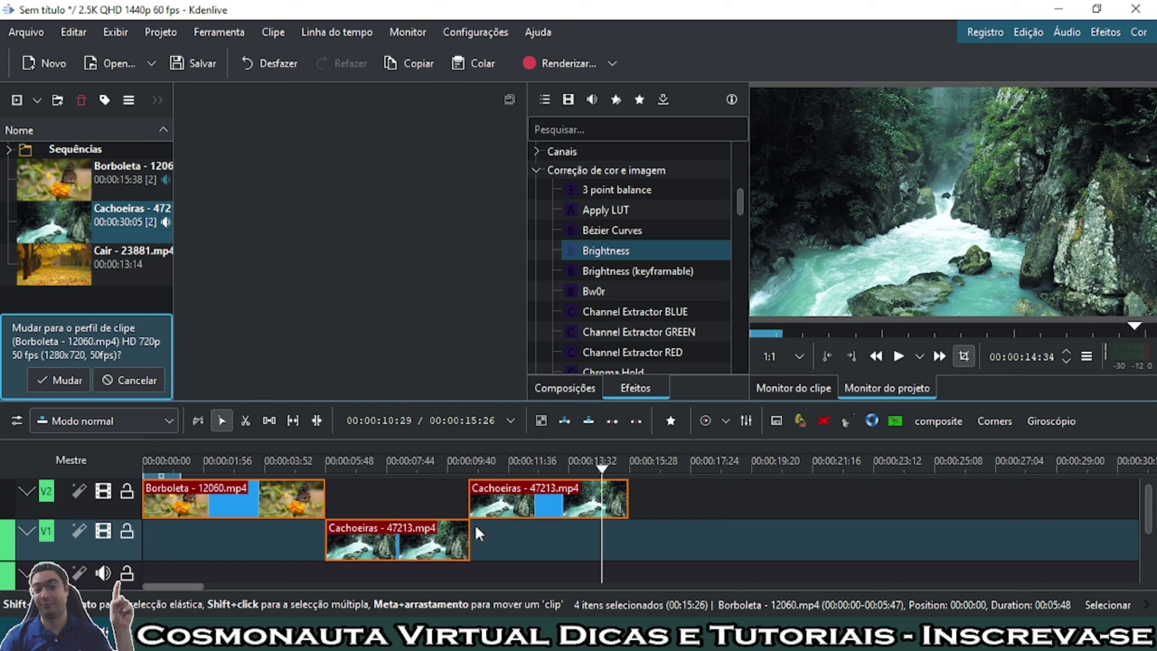
double_click(610, 252)
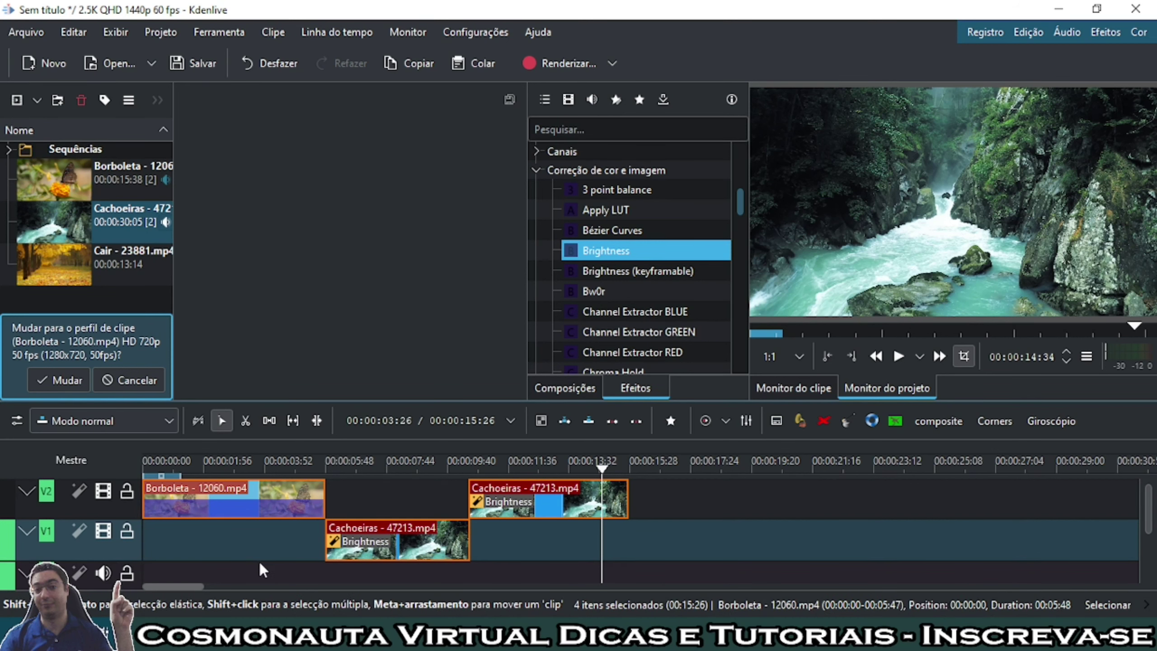
click(196, 501)
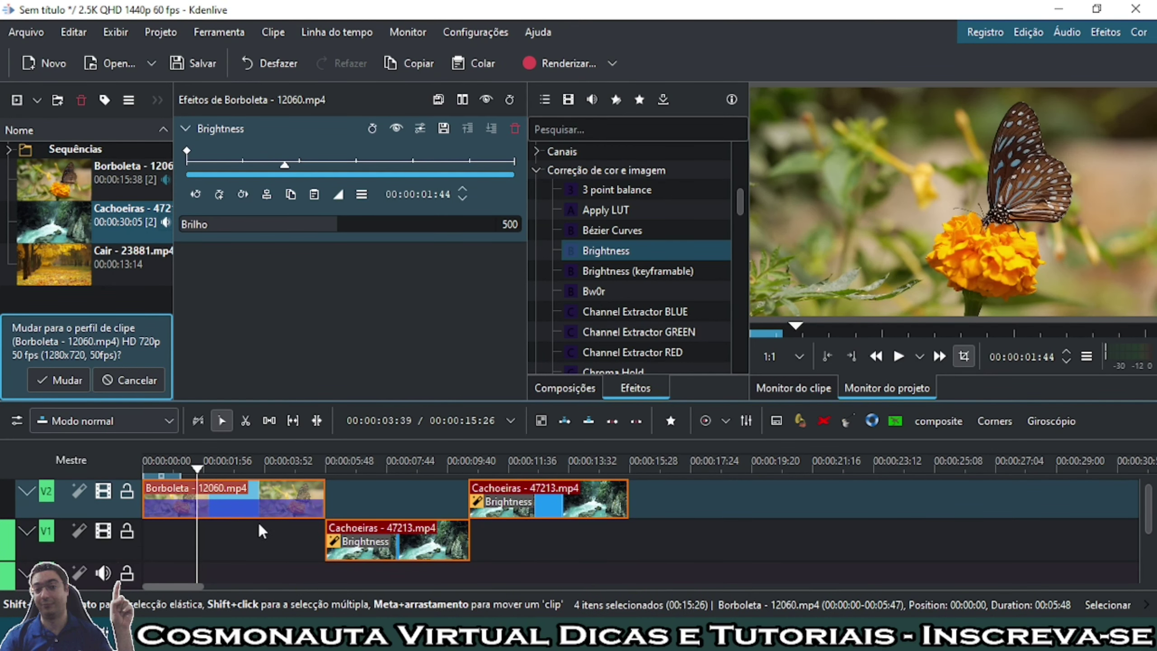
click(351, 226)
drag(319, 230, 275, 234)
Set Brightness to 158 on the V1 Cachoeiras clip and 880 on the V2 Cachoeiras clip.
click(386, 459)
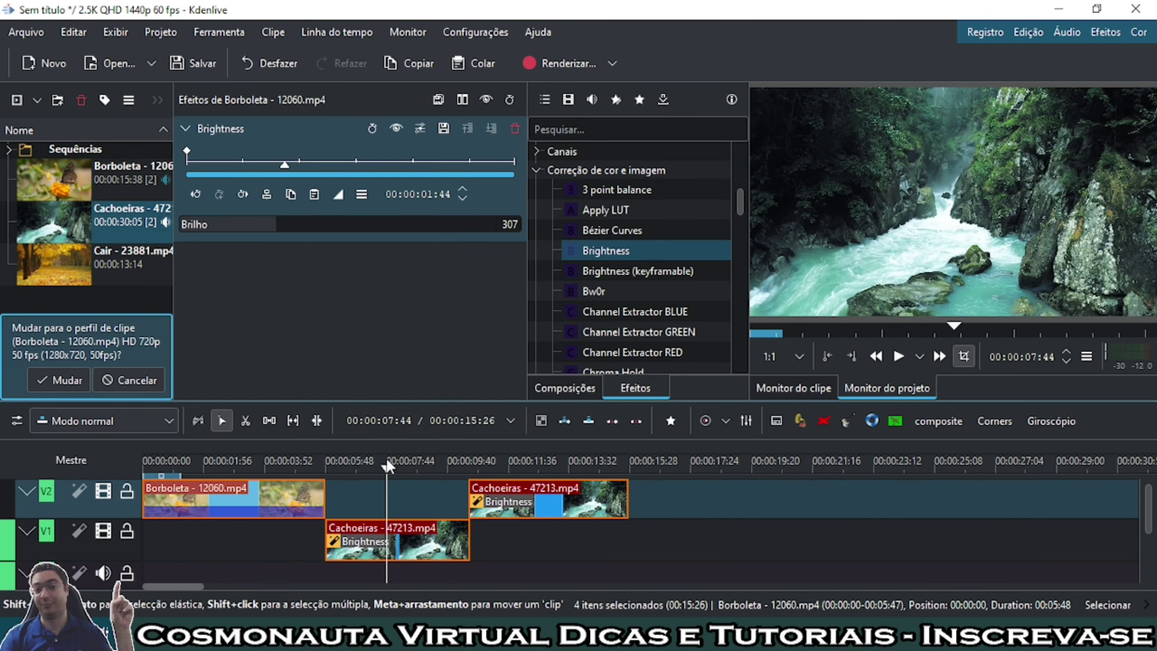
click(382, 549)
drag(338, 235, 222, 234)
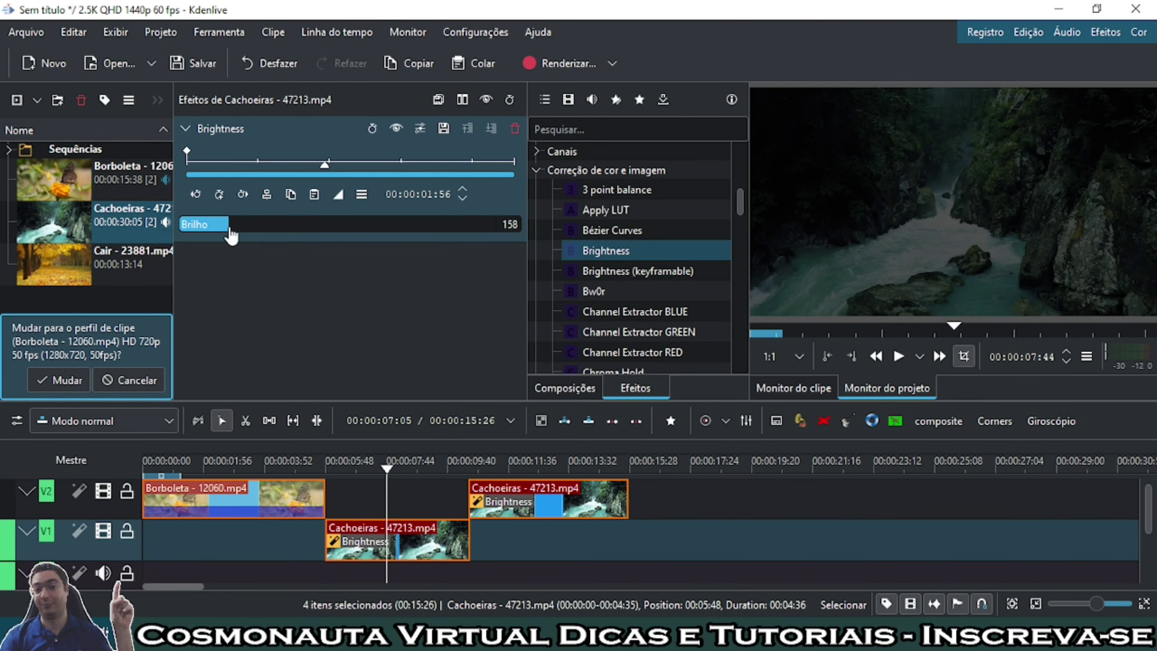
click(541, 466)
click(545, 509)
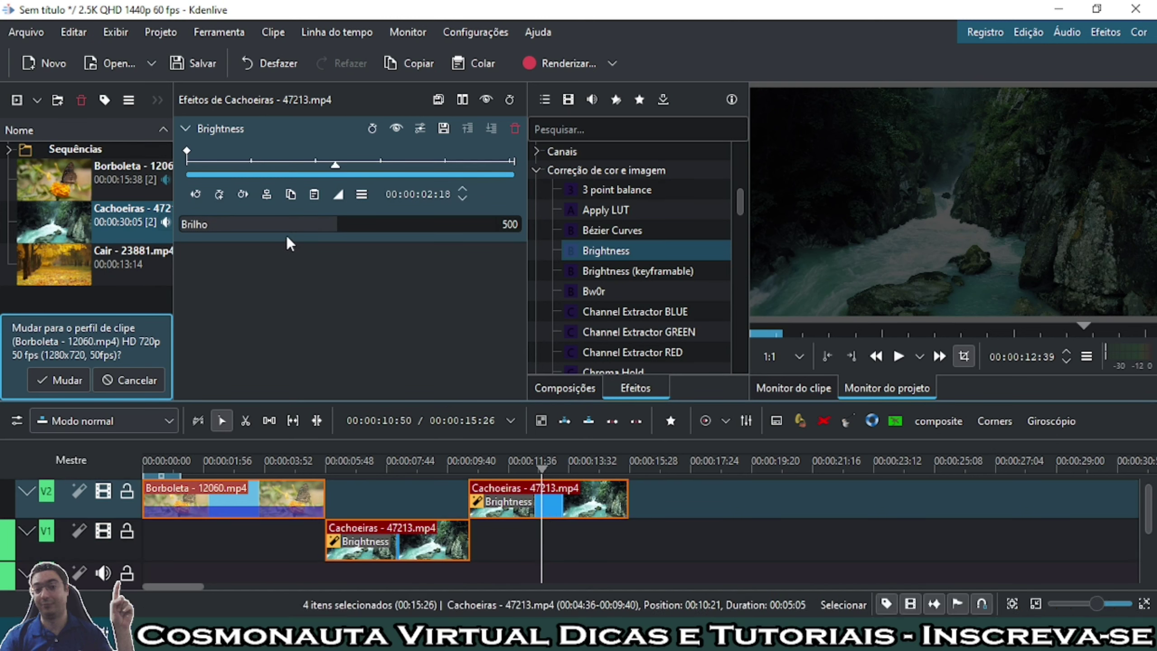
drag(287, 235, 459, 235)
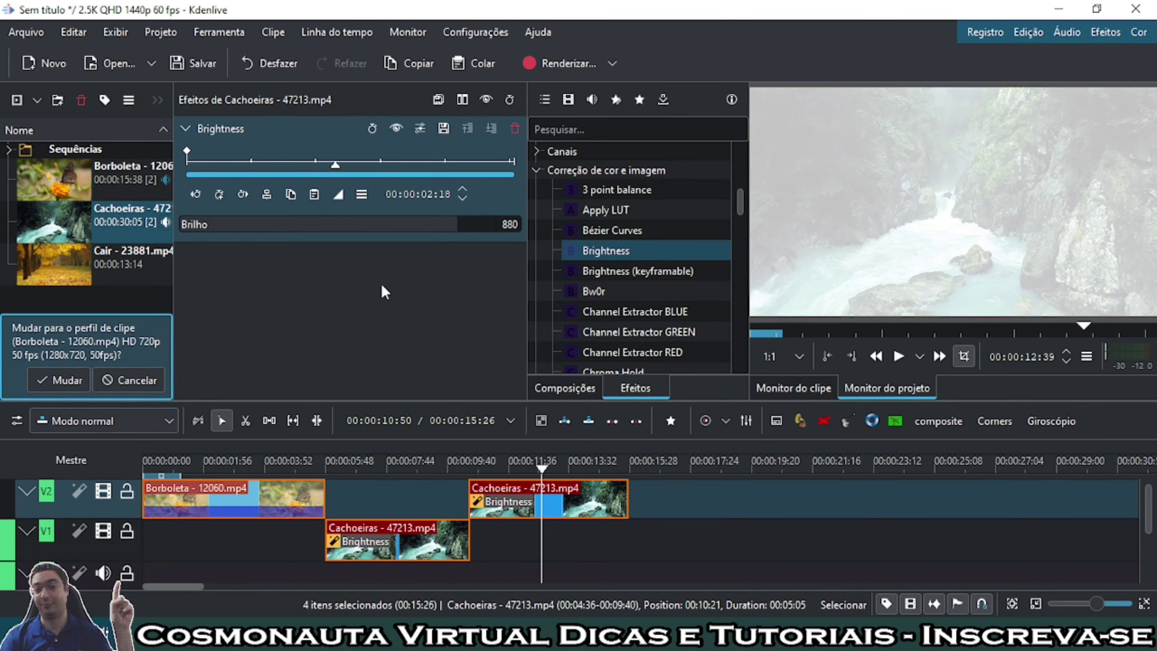
Disable and re-enable the Brightness effect on the V2 Cachoeiras clip to compare the image at 00:00:11:04.
click(180, 459)
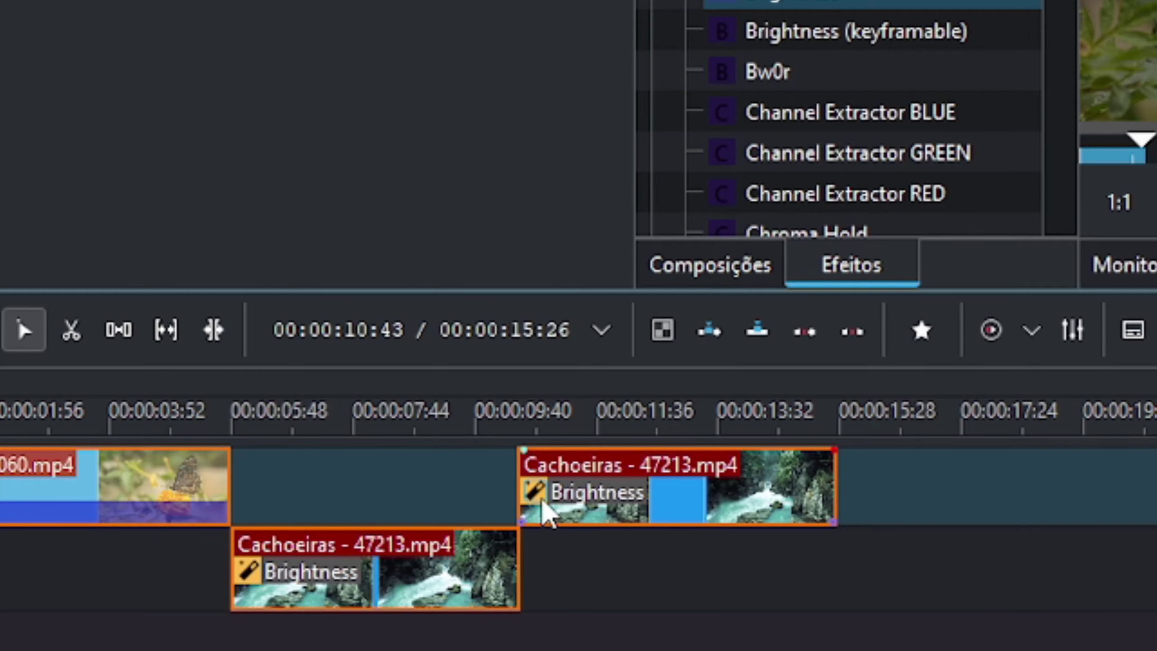
click(589, 423)
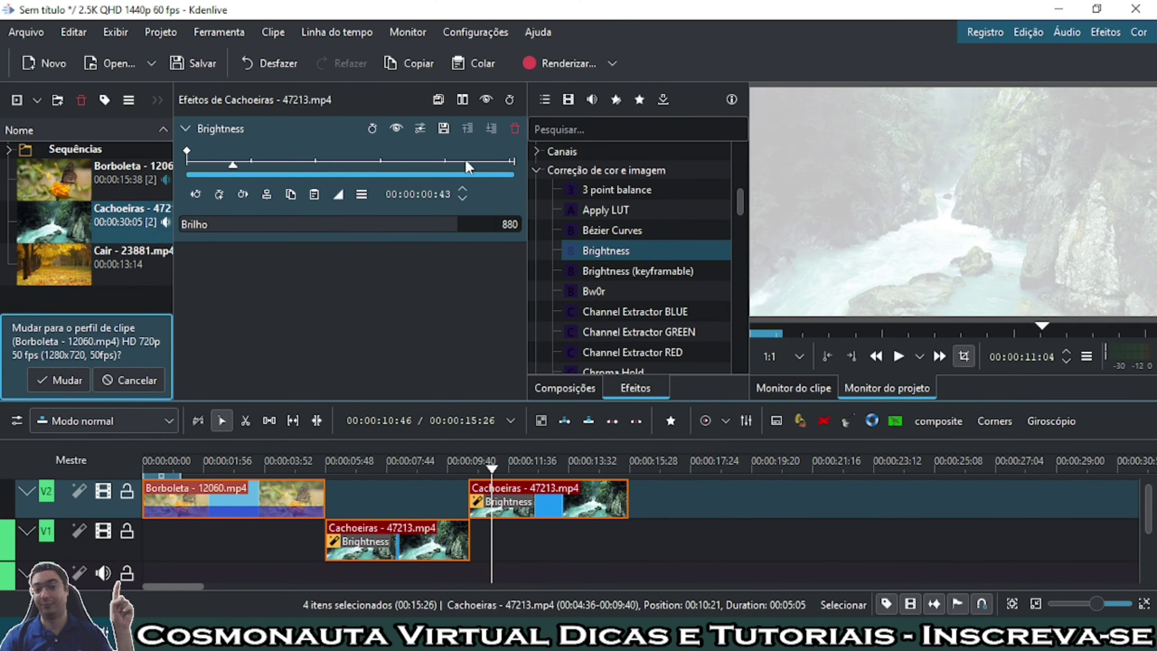
click(396, 129)
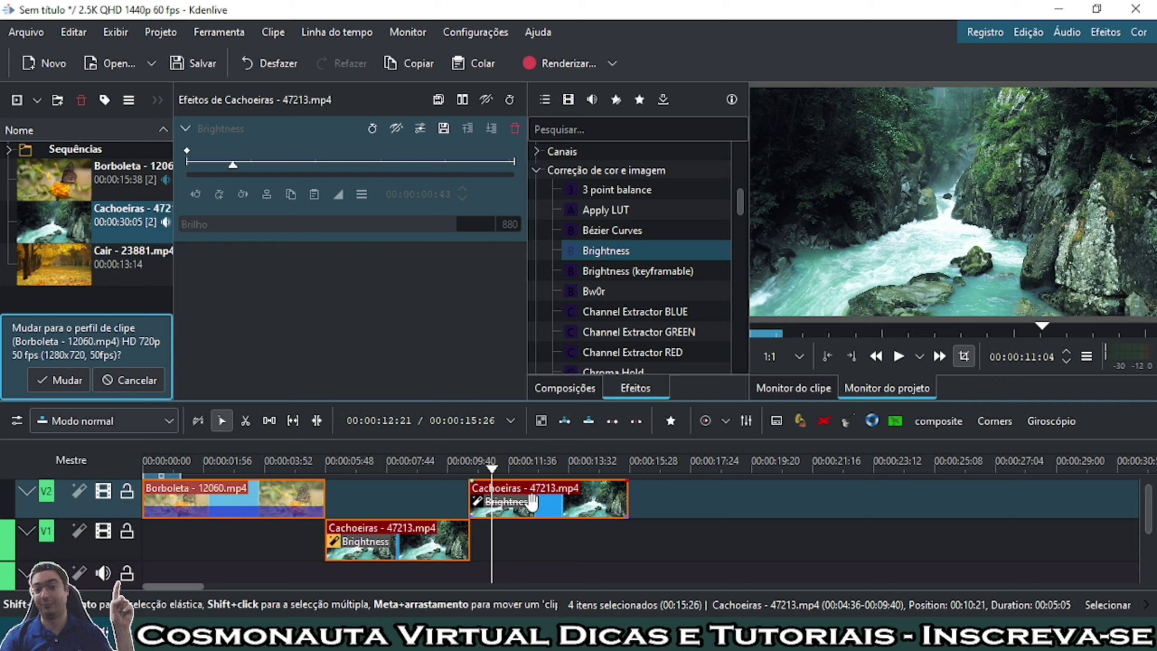
click(477, 504)
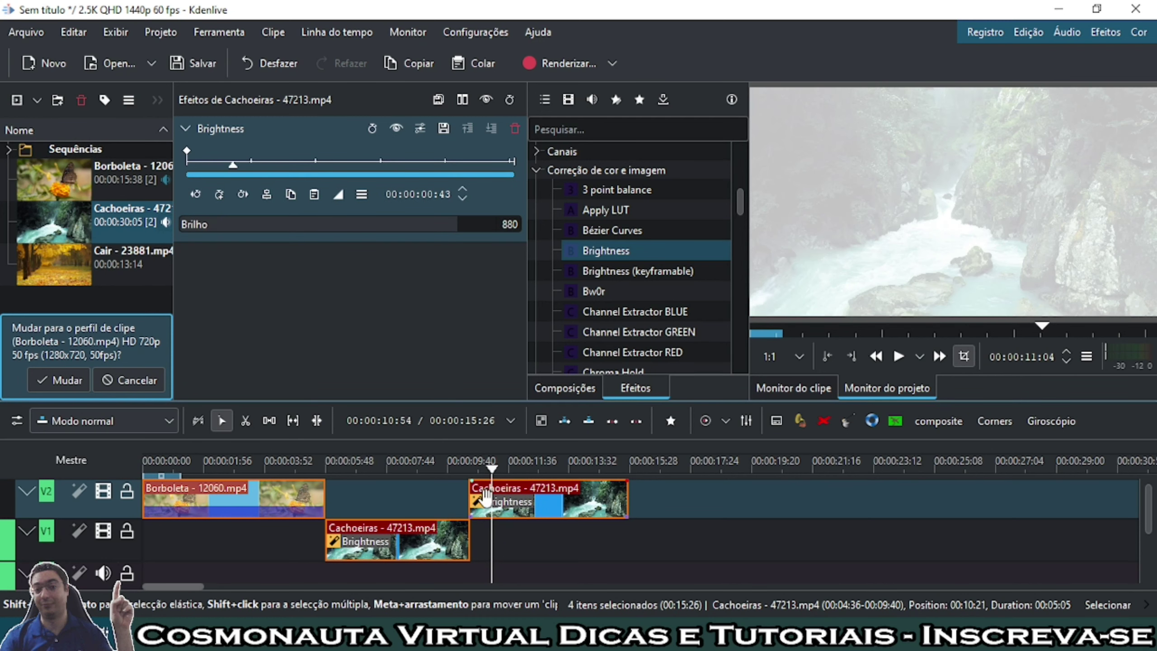